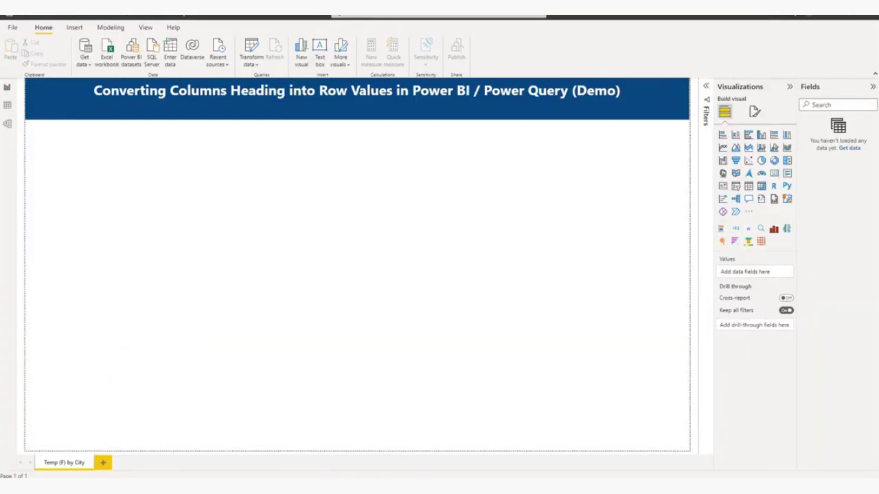
# Import the USCityTempData sheet from the PowerAppSheet.xlsx Excel workbook into Power Query Editor.
pyautogui.click(82, 64)
pyautogui.click(113, 95)
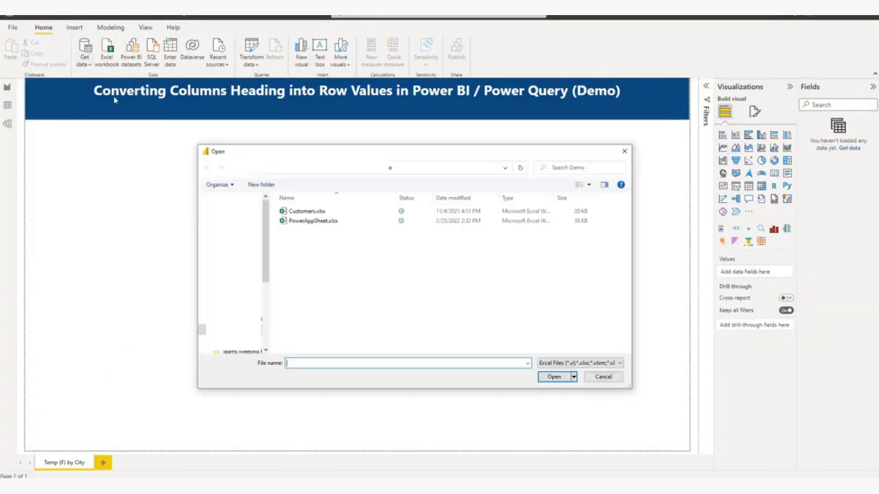
pyautogui.click(310, 221)
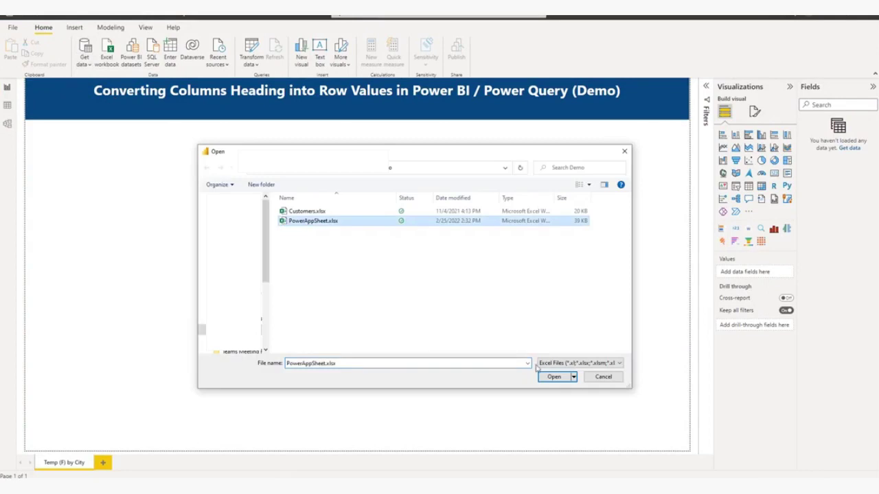
pyautogui.click(554, 377)
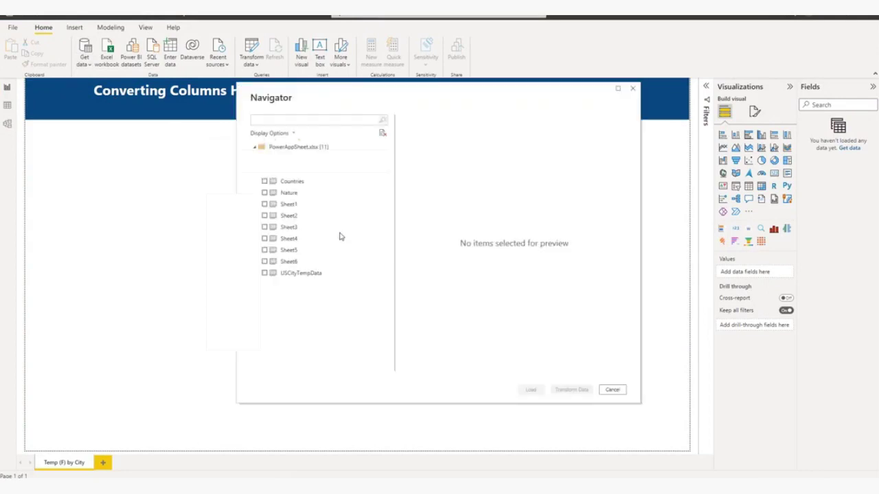
pyautogui.click(265, 273)
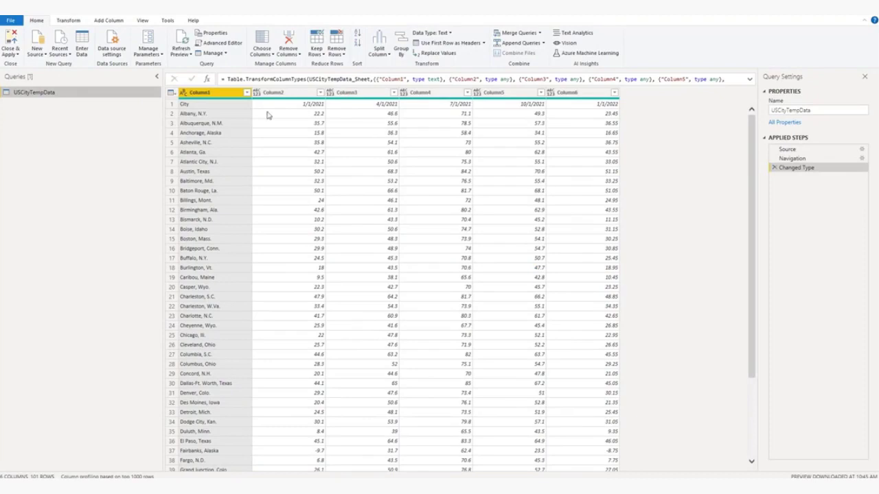
# Select Column1 and promote the first row to headers, giving City plus five date columns.
pyautogui.click(221, 107)
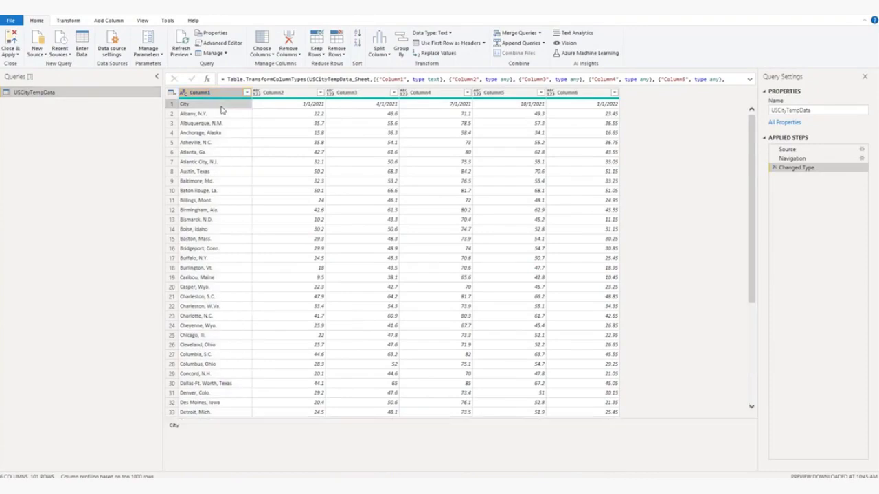
pyautogui.click(206, 92)
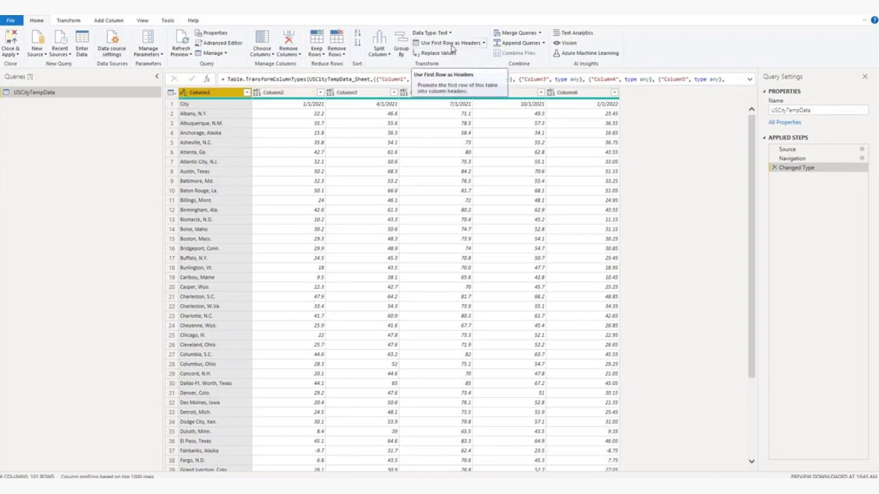
pyautogui.click(452, 44)
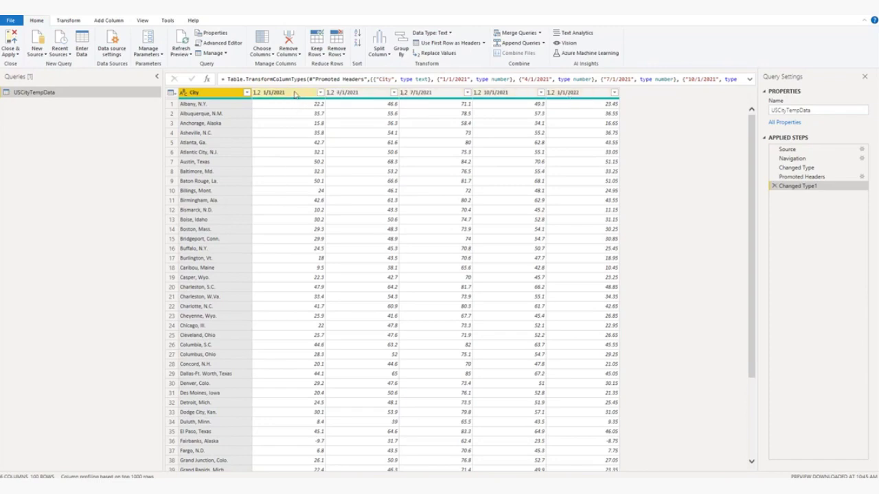
# Unpivot only the five date columns, 1/1/2021 through 1/1/2022, into Attribute and Value rows.
pyautogui.click(295, 94)
pyautogui.keyDown('ctrl'); pyautogui.click(363, 94); pyautogui.keyUp('ctrl')
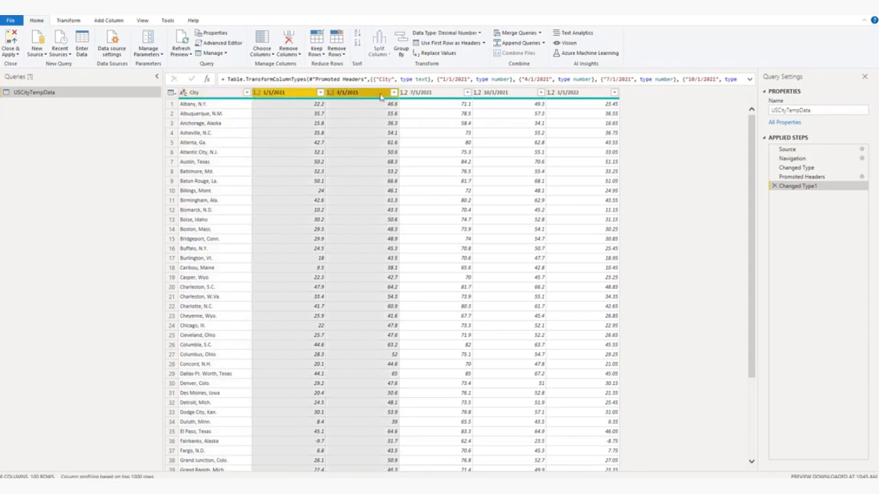
pyautogui.keyDown('ctrl'); pyautogui.click(437, 92); pyautogui.keyUp('ctrl')
pyautogui.keyDown('ctrl'); pyautogui.click(508, 92); pyautogui.keyUp('ctrl')
pyautogui.keyDown('ctrl'); pyautogui.click(586, 93); pyautogui.keyUp('ctrl')
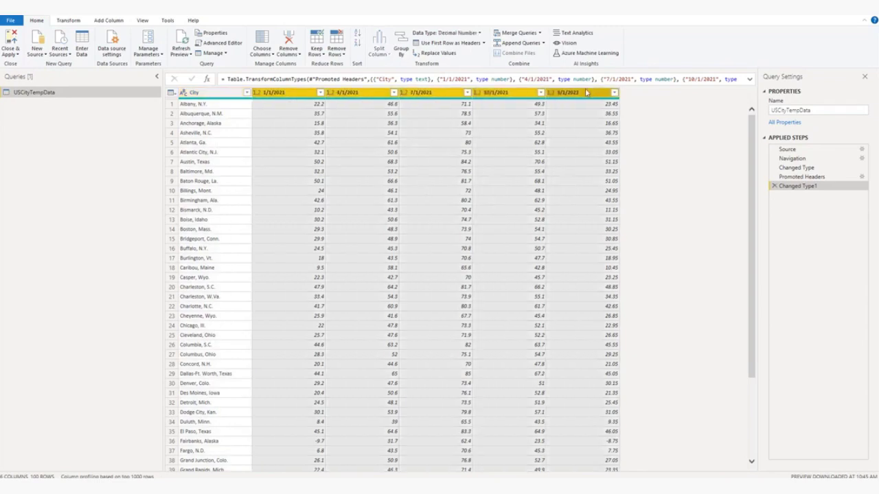
pyautogui.click(69, 21)
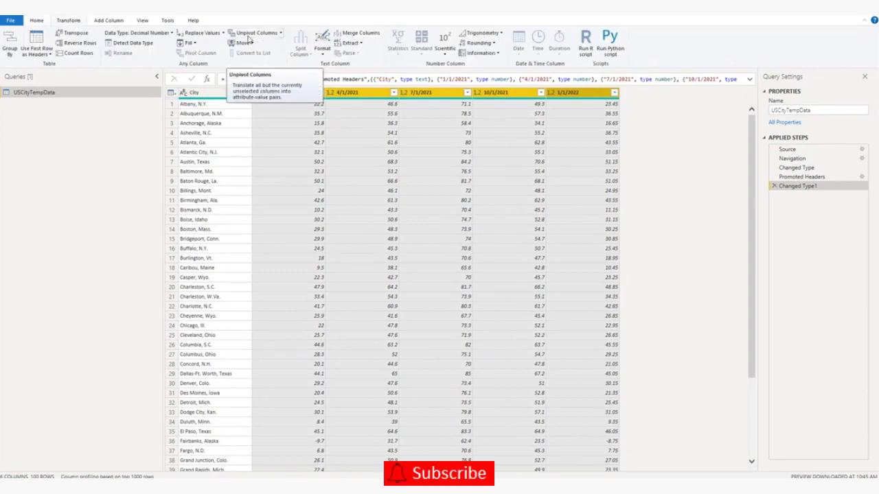
pyautogui.click(281, 33)
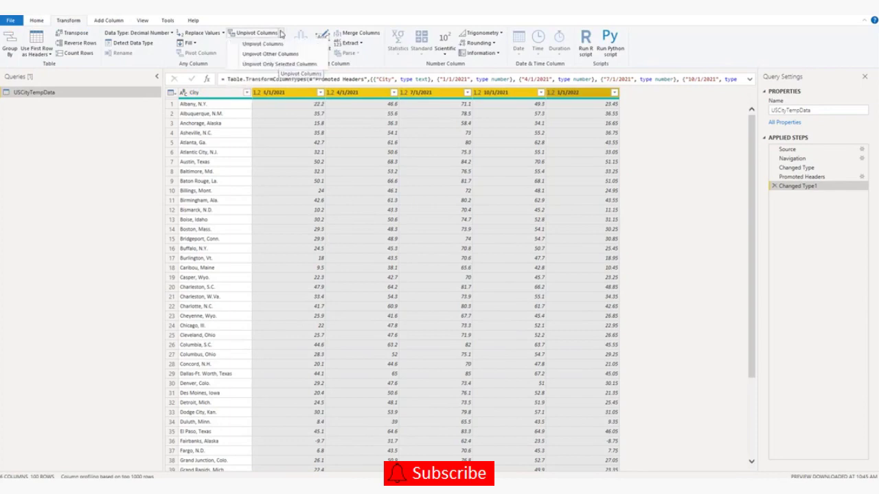
pyautogui.click(294, 65)
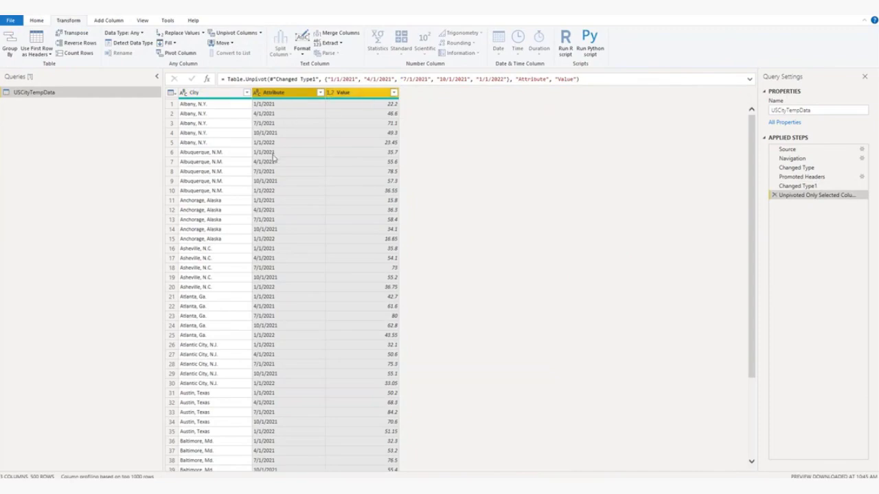
# Rename the Attribute and Value columns to Months and Temp (F), leaving Months selected.
pyautogui.doubleClick(278, 94)
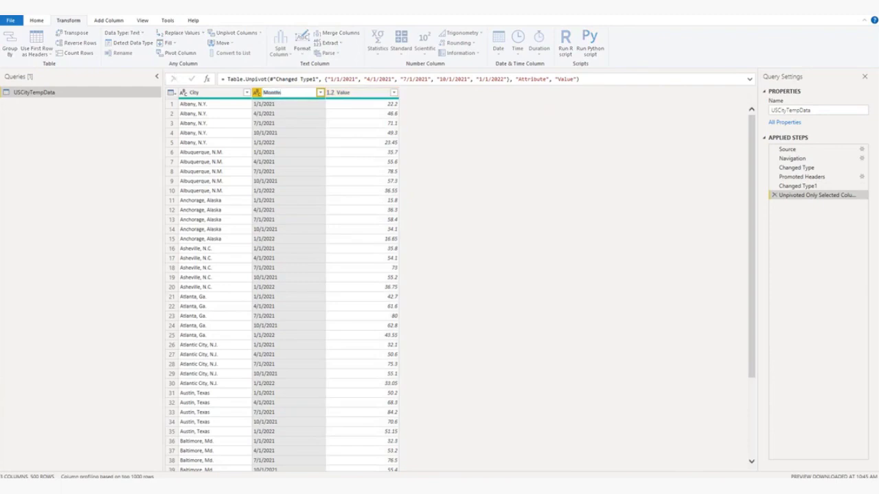
pyautogui.press('Return')
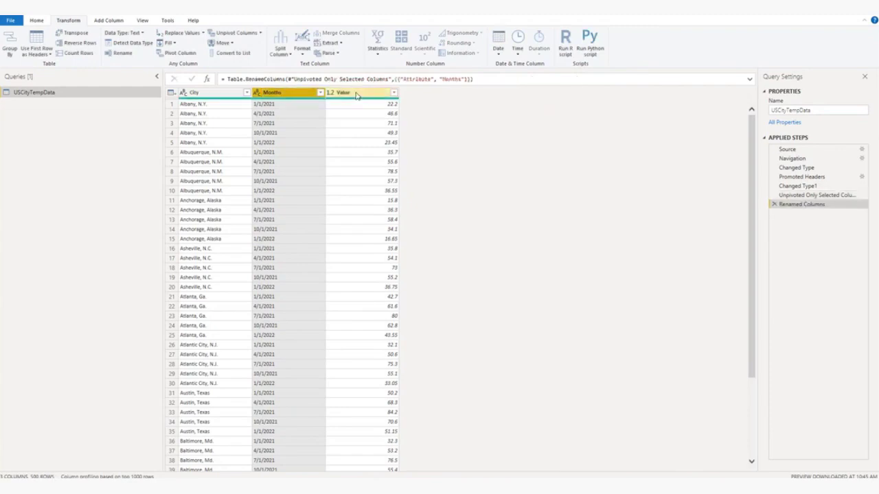
pyautogui.doubleClick(356, 93)
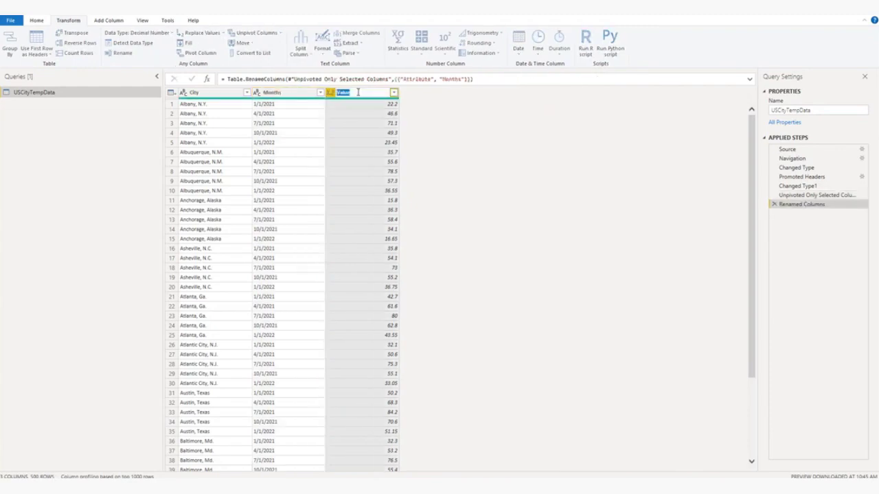
pyautogui.write('Temp (F')
pyautogui.press('Return')
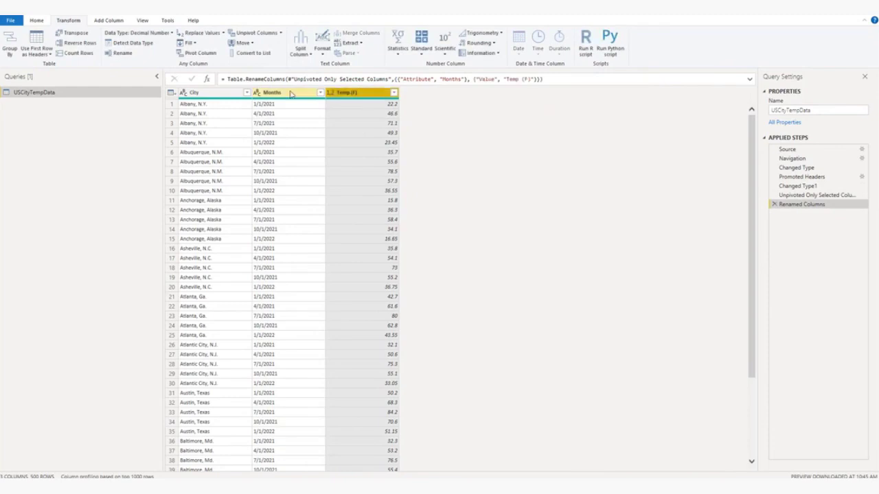
pyautogui.click(288, 95)
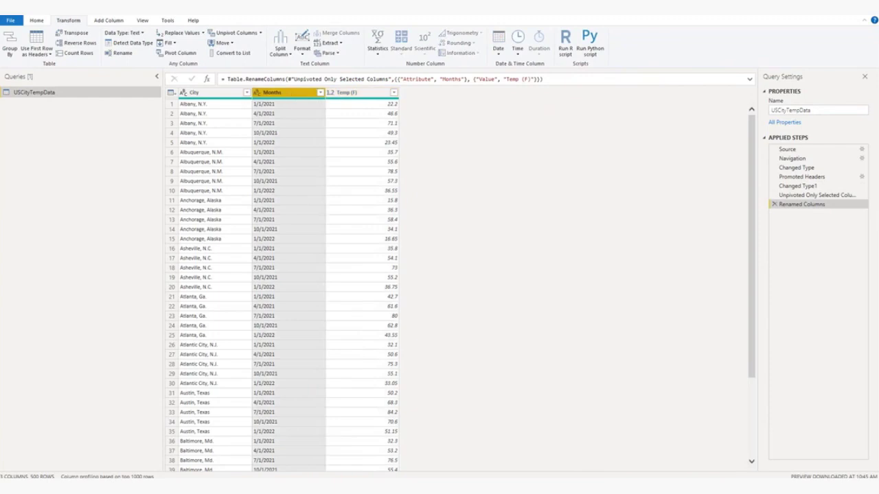
pyautogui.click(37, 21)
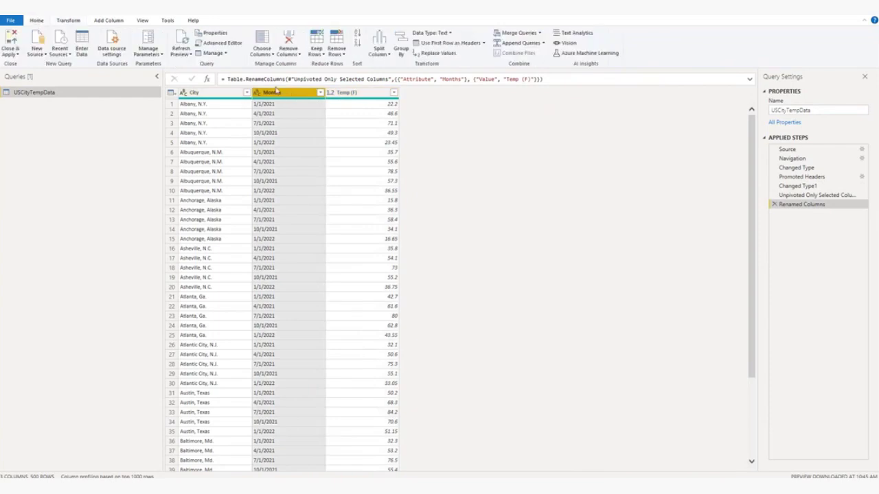
# Set Months to the Date type, then Close & Apply to load 500 rows.
pyautogui.click(451, 34)
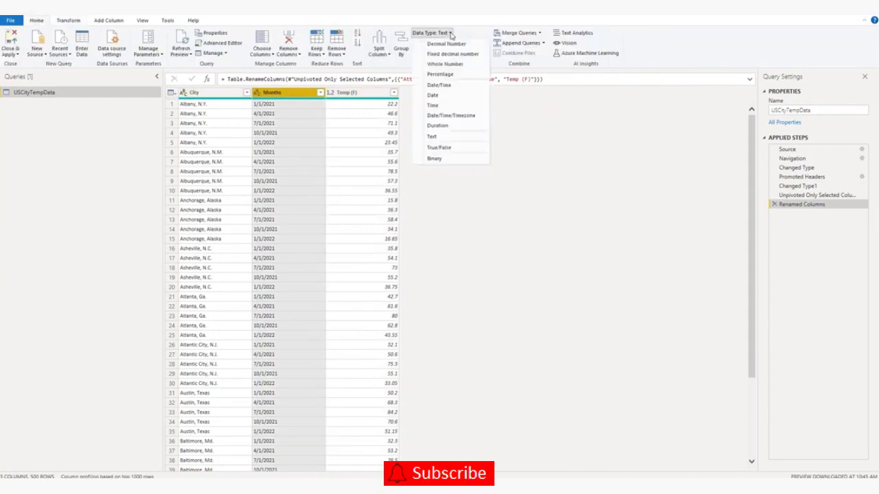
pyautogui.click(447, 97)
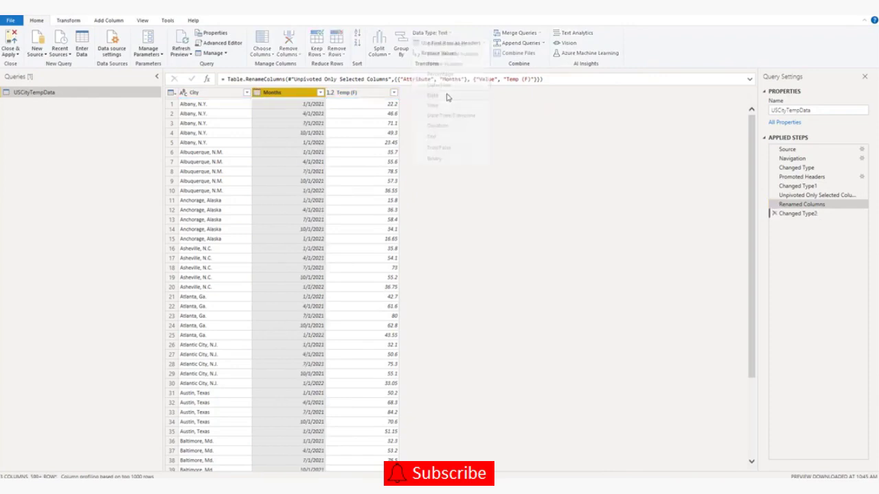
pyautogui.click(378, 96)
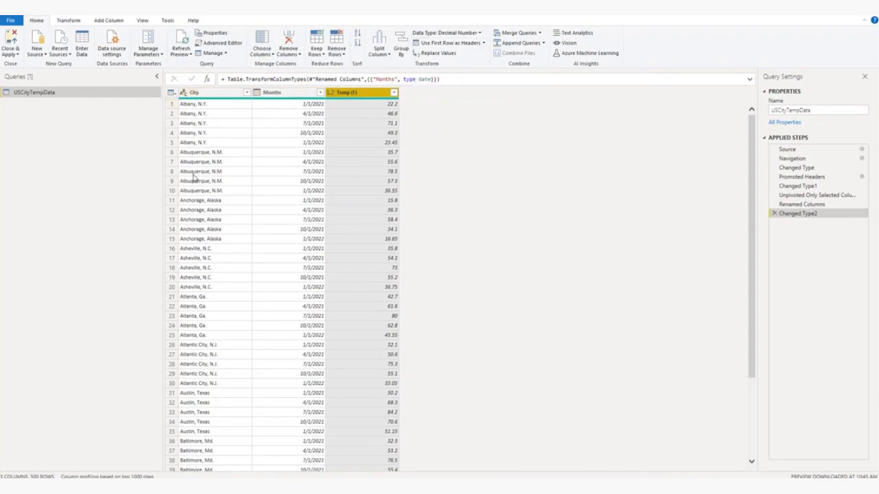
pyautogui.click(10, 53)
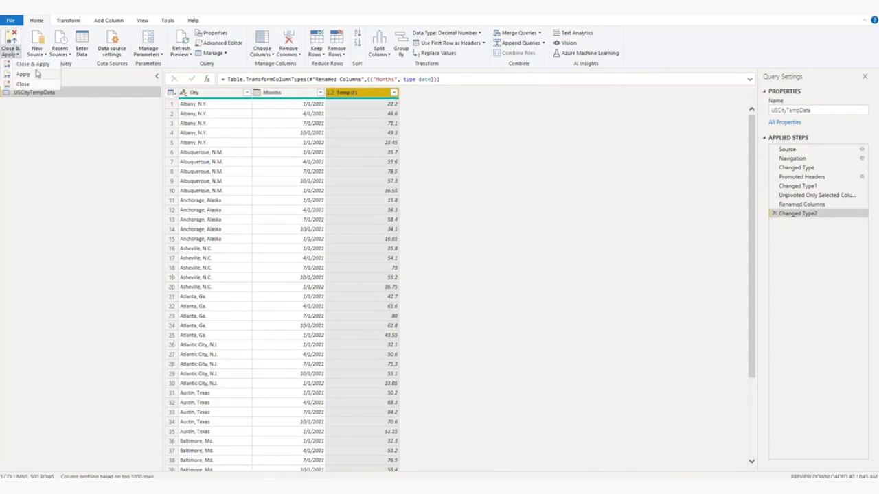
pyautogui.click(34, 64)
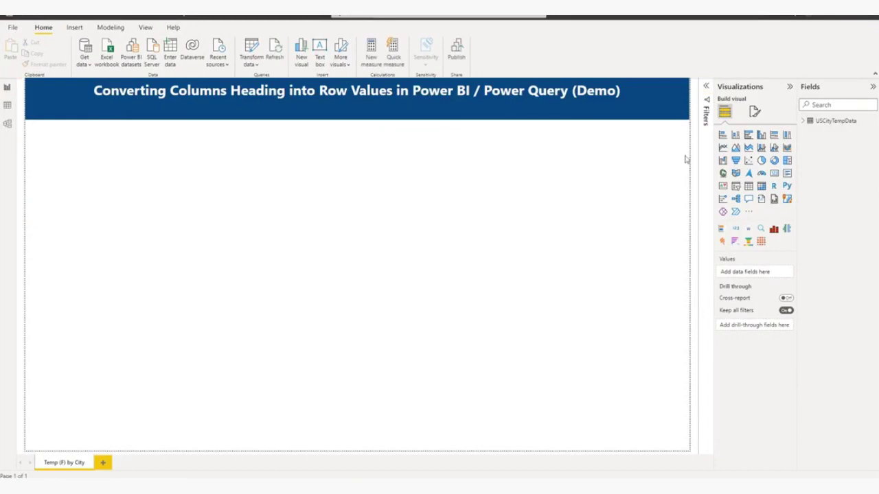
# Format the Months field as month and year (mmmm yyyy).
pyautogui.click(802, 121)
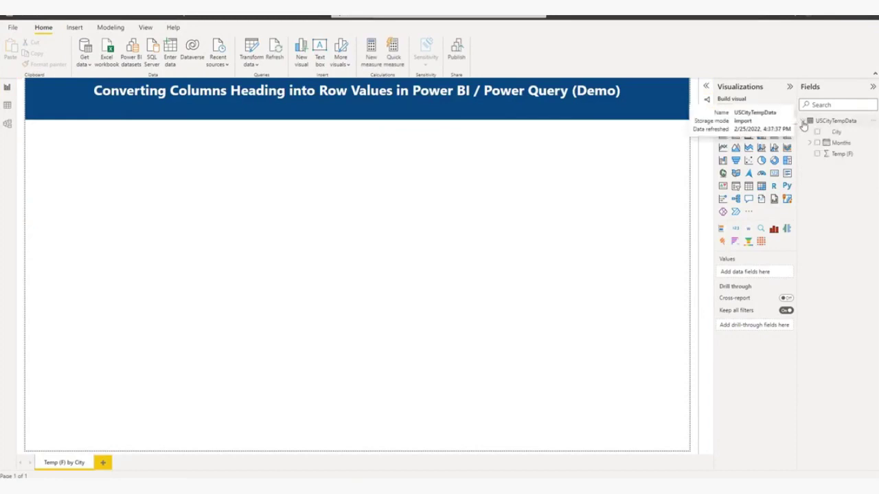
pyautogui.click(842, 145)
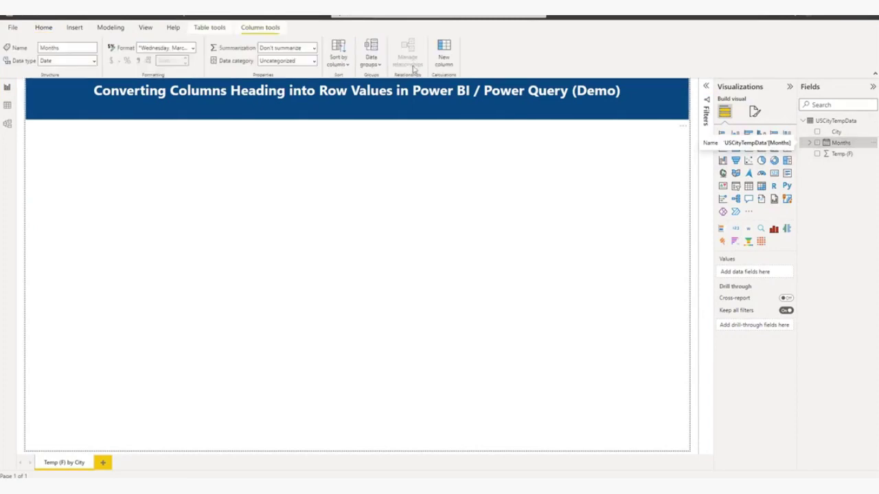
pyautogui.click(193, 48)
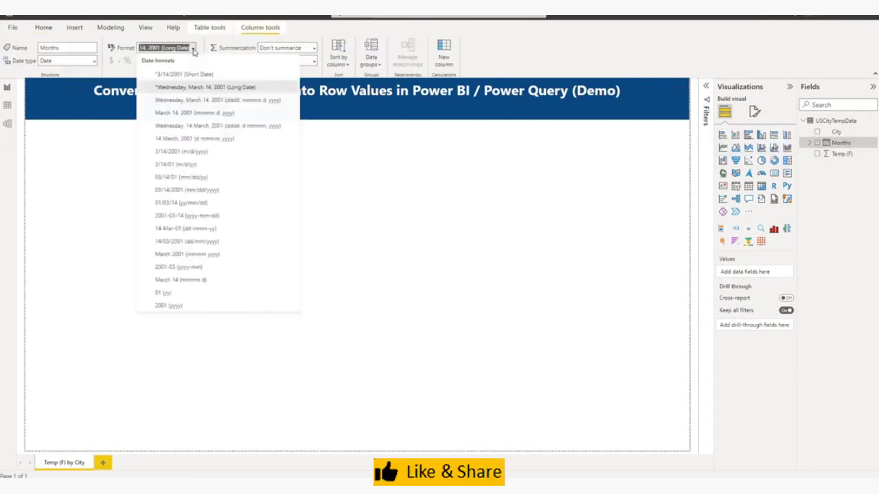
pyautogui.click(210, 256)
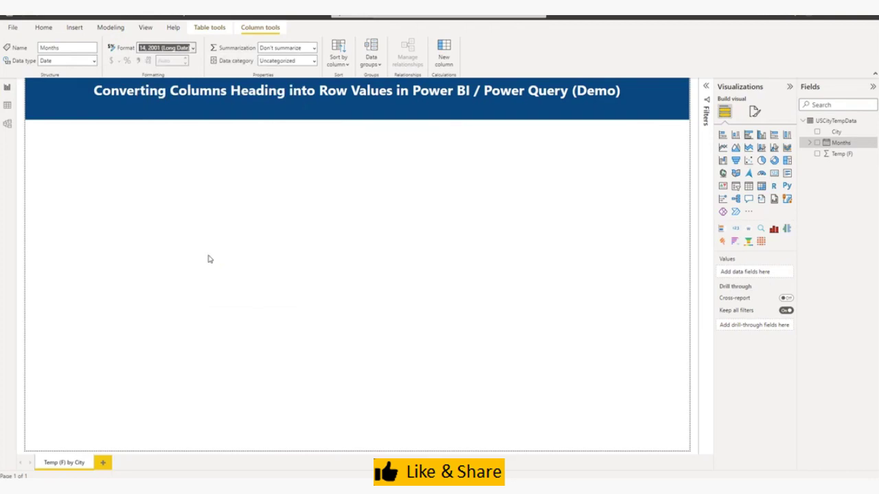
# Set Temp (F) summarization to Don't summarize.
pyautogui.click(840, 156)
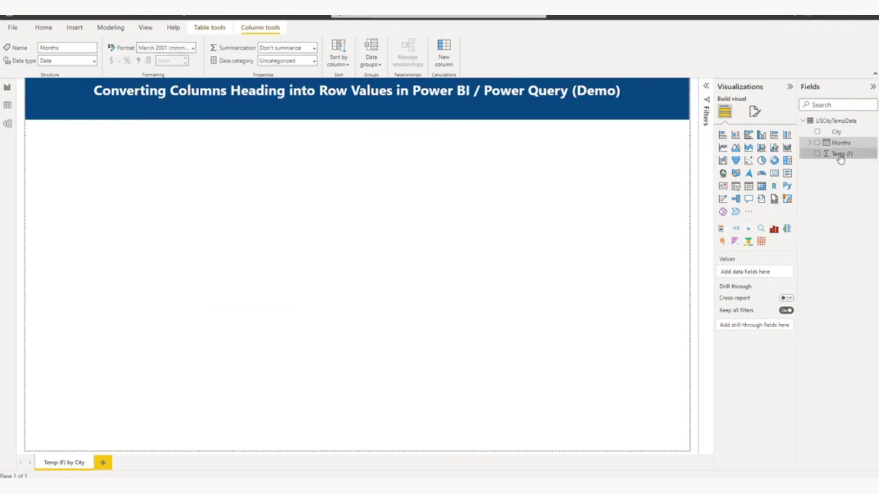
pyautogui.click(315, 49)
pyautogui.click(298, 58)
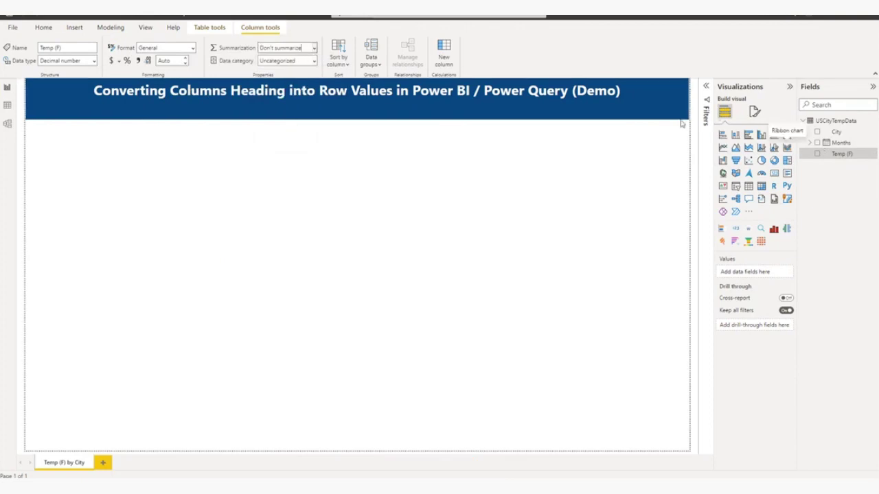
pyautogui.click(6, 105)
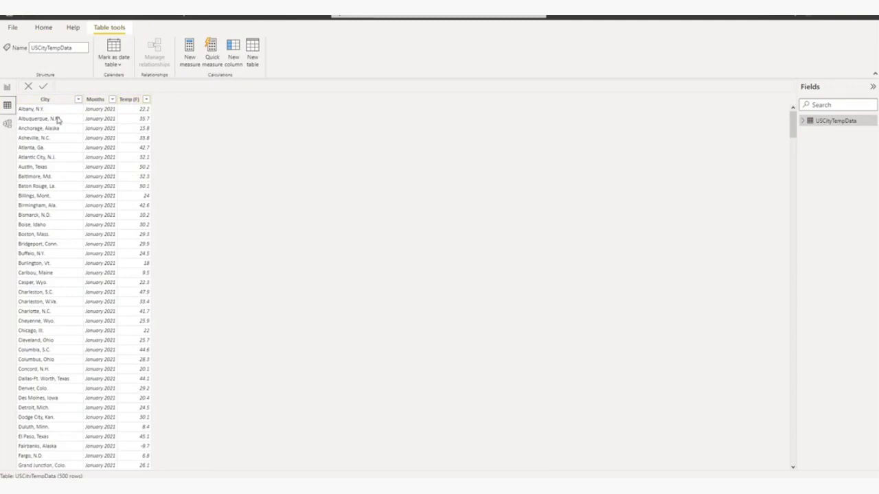
pyautogui.click(7, 87)
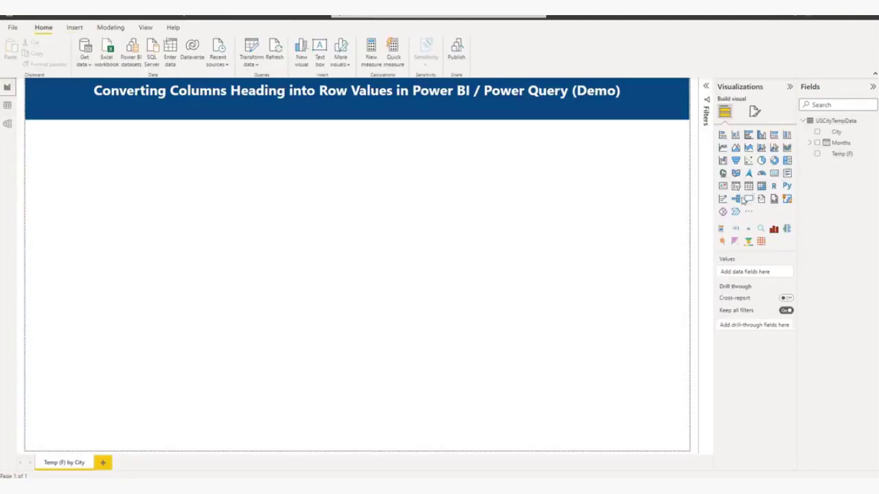
# Insert a slicer at the page's top-left and stretch it down to the bottom.
pyautogui.click(736, 186)
pyautogui.moveTo(187, 212); pyautogui.dragTo(133, 198)
pyautogui.moveTo(103, 273); pyautogui.dragTo(96, 450)
# Insert a line chart beside the slicer, sized to fill the rest of the page.
pyautogui.click(291, 241)
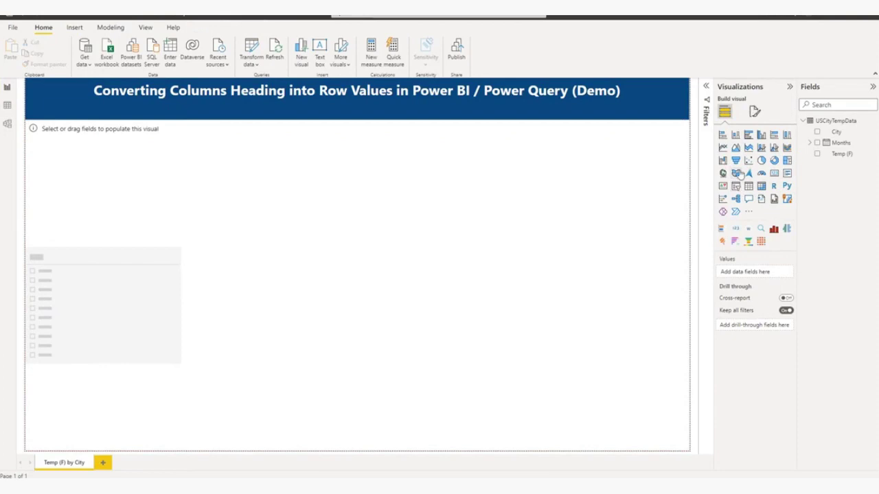
pyautogui.click(723, 133)
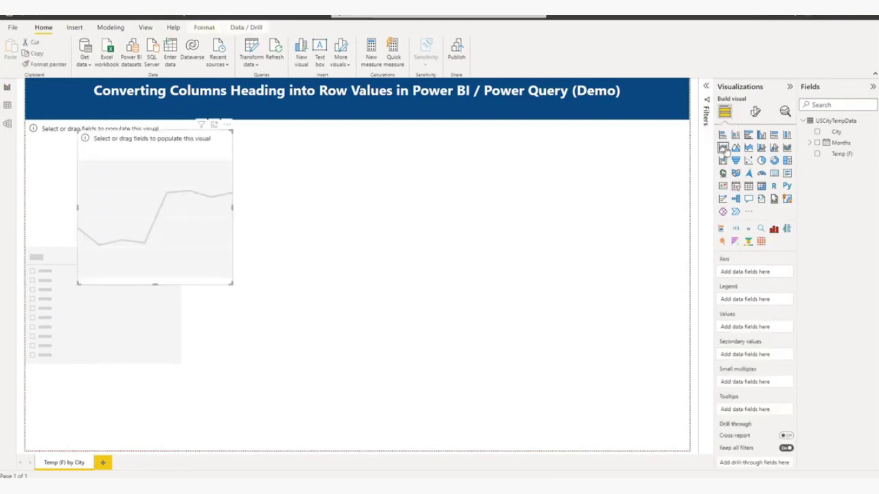
pyautogui.moveTo(153, 222); pyautogui.dragTo(258, 213)
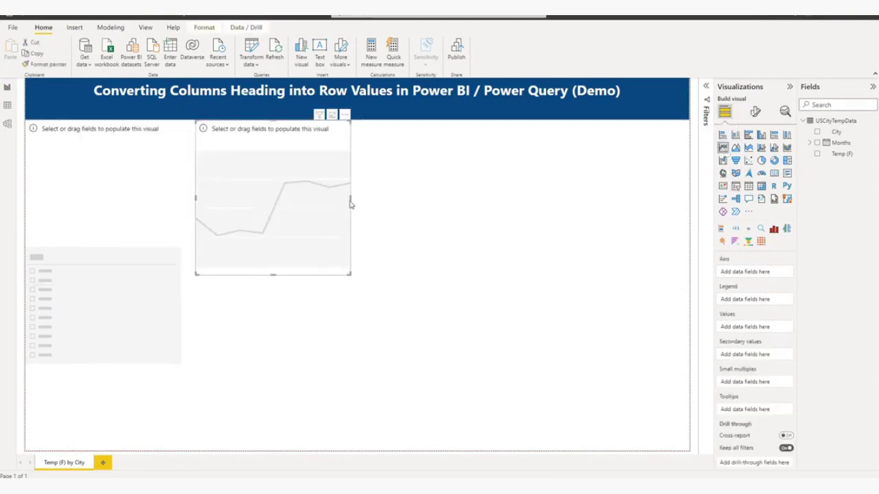
pyautogui.moveTo(351, 199); pyautogui.dragTo(703, 199)
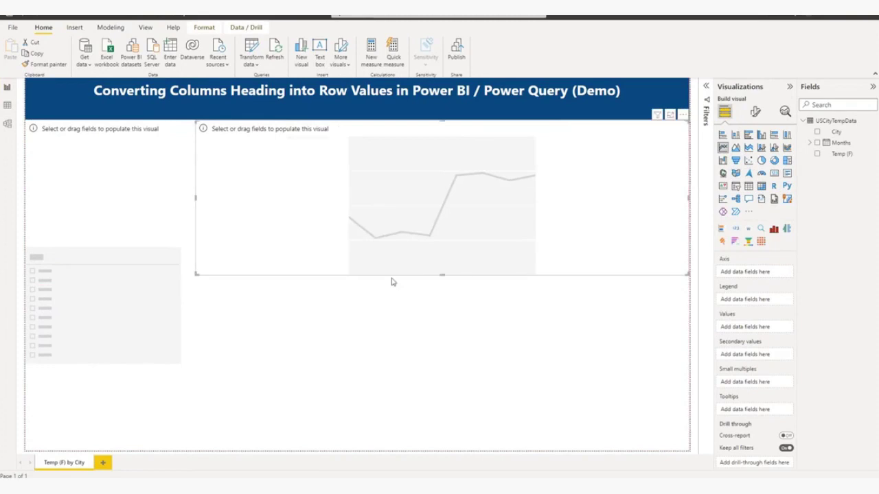
pyautogui.moveTo(441, 275); pyautogui.dragTo(441, 450)
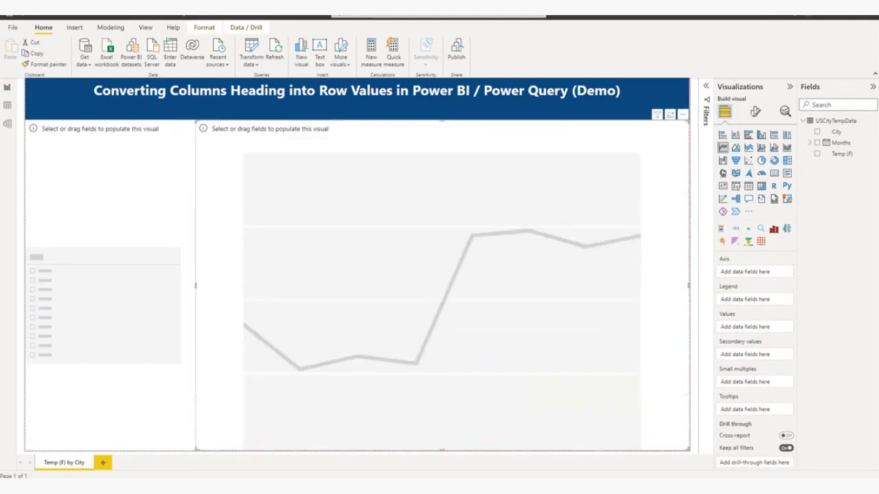
# Put the City field into the slicer so it lists the cities.
pyautogui.click(119, 167)
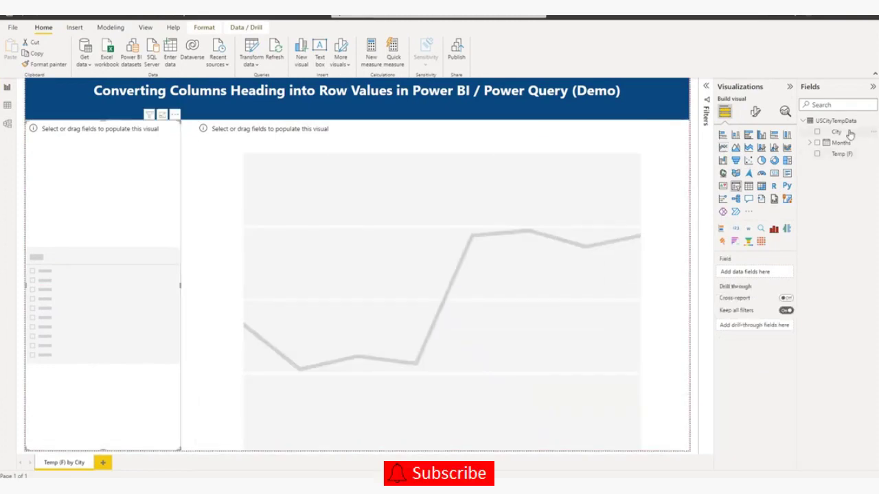
pyautogui.moveTo(836, 132); pyautogui.dragTo(750, 272)
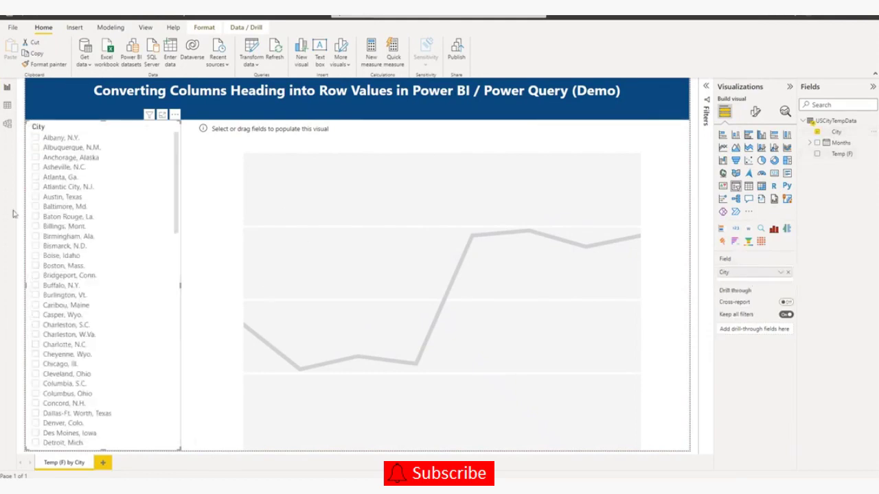
pyautogui.click(345, 208)
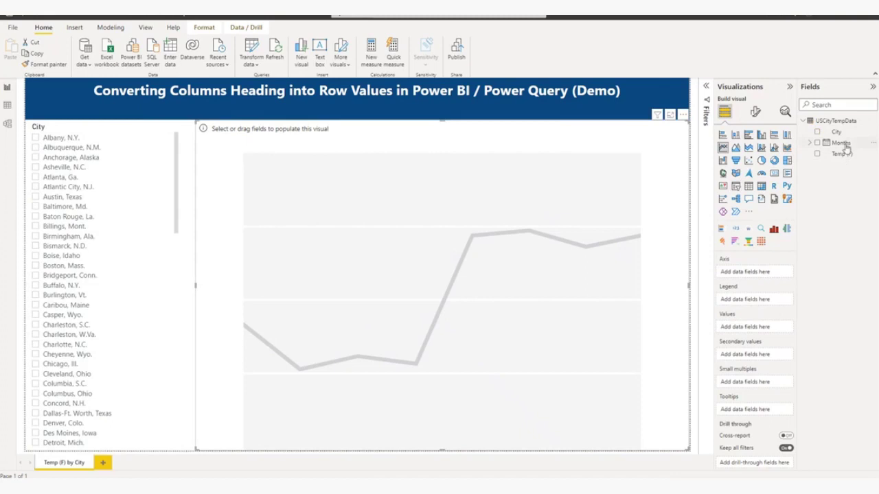
# Plot Average of Temp (F) against Months, expanded down to year and quarter.
pyautogui.moveTo(840, 143); pyautogui.dragTo(768, 278)
pyautogui.moveTo(842, 153); pyautogui.dragTo(759, 367)
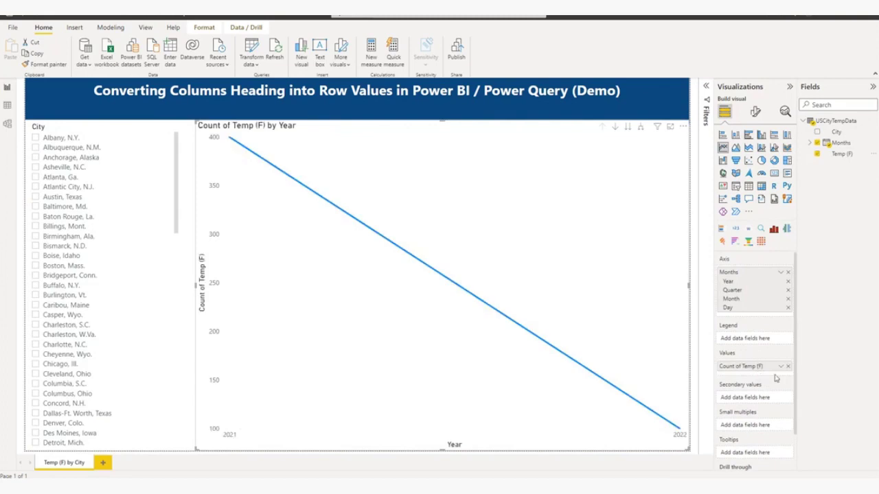
pyautogui.click(781, 367)
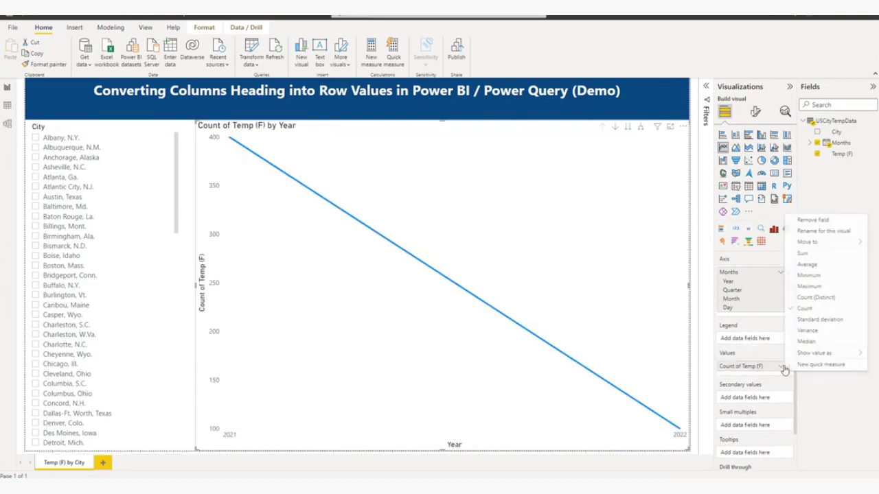
pyautogui.click(810, 265)
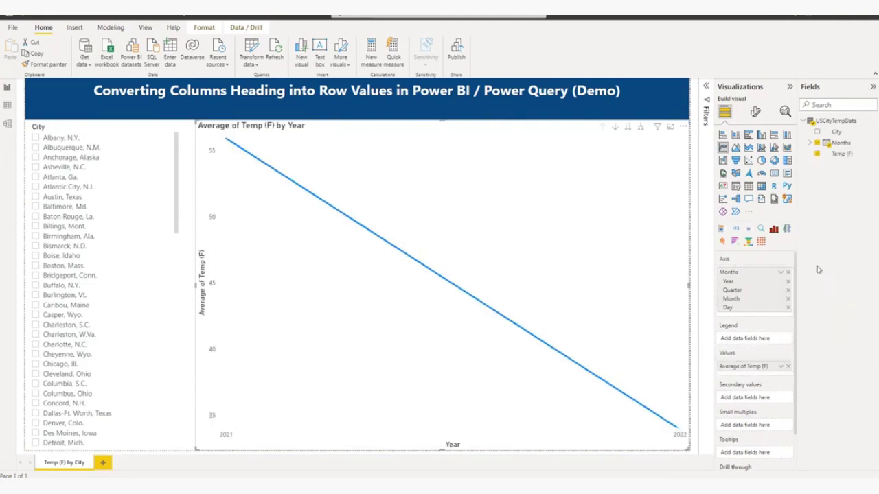
pyautogui.click(640, 127)
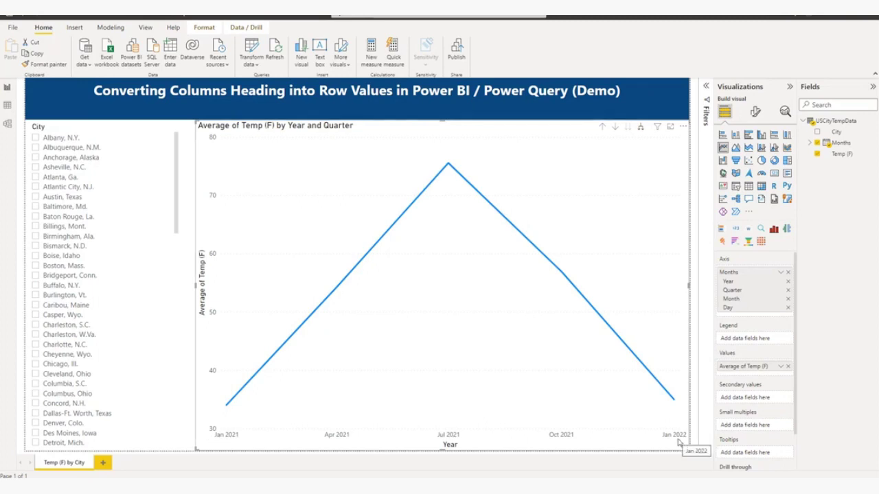
# Filter to Baton Rouge, La. and turn on data labels with 2 decimal places.
pyautogui.click(36, 217)
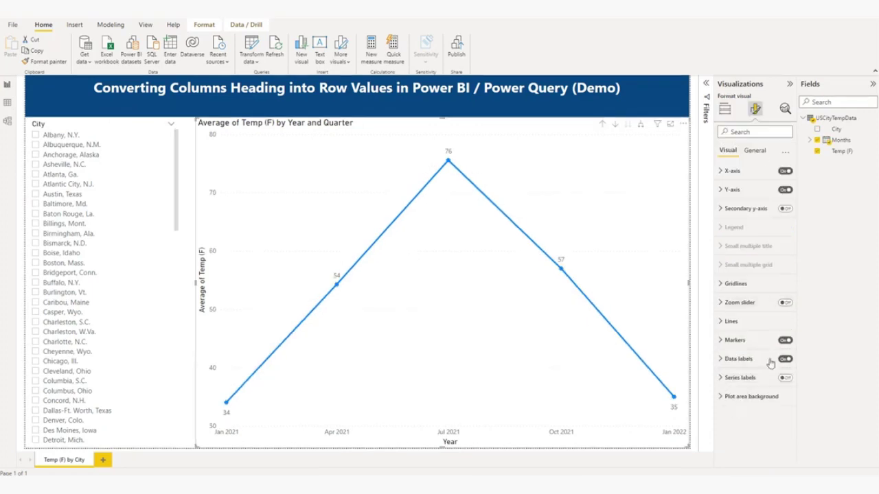
pyautogui.click(725, 360)
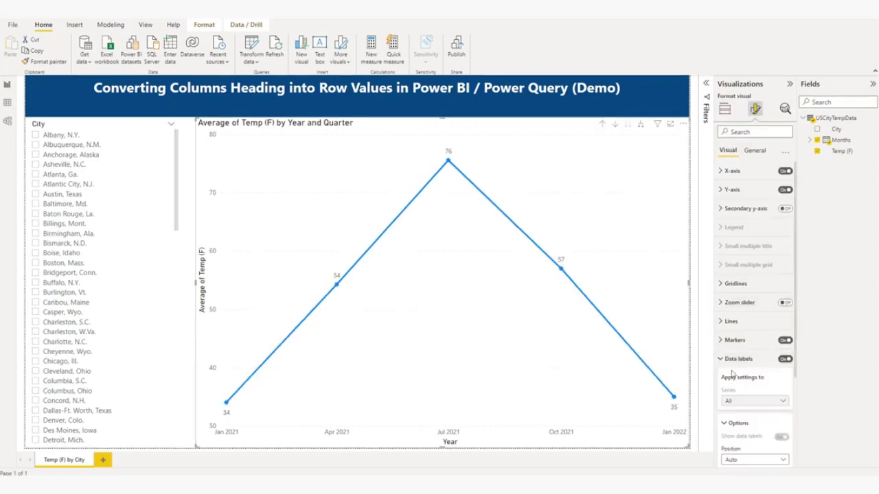
pyautogui.scroll(-3, 745, 354)
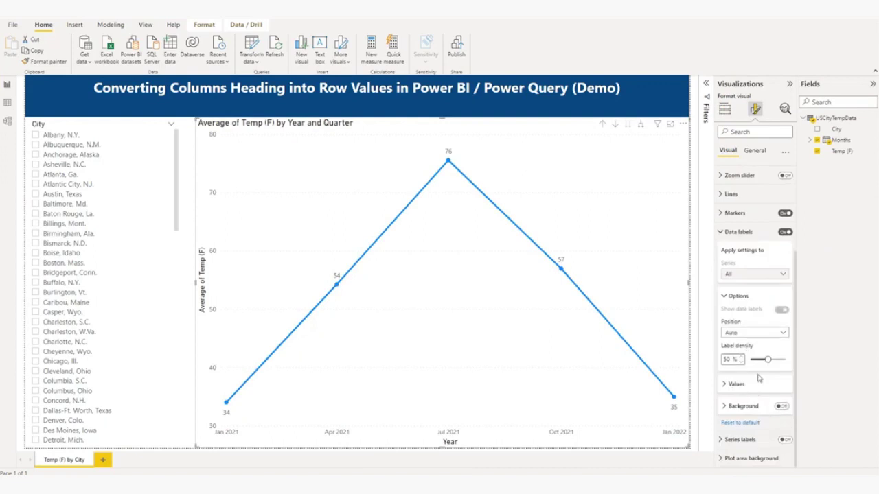
pyautogui.click(733, 385)
pyautogui.scroll(-2, 752, 397)
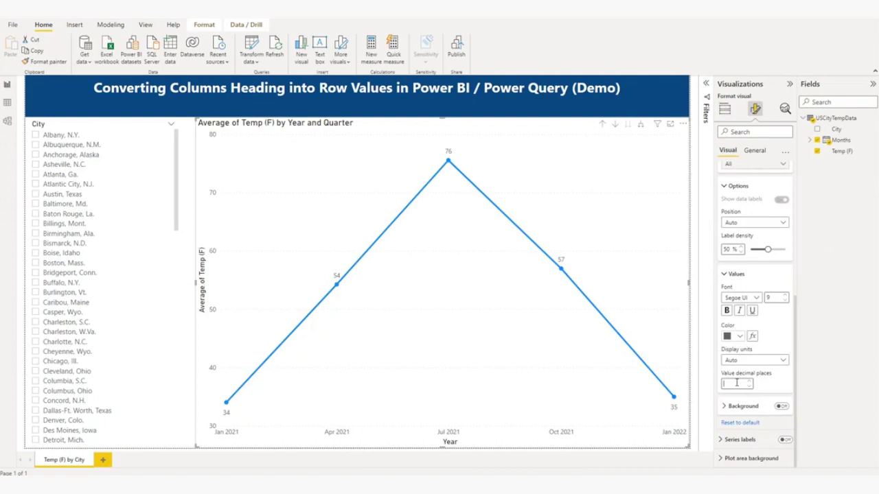
pyautogui.write('2')
# Collapse the Visualizations and Fields panes, then filter the slicer from Boise, Idaho to Anchorage, Alaska.
pyautogui.click(790, 83)
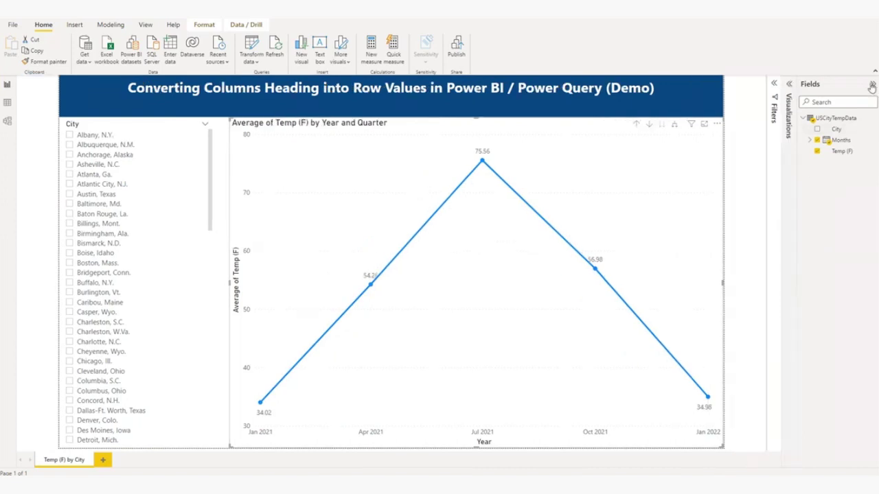
pyautogui.click(873, 83)
pyautogui.moveTo(682, 269)
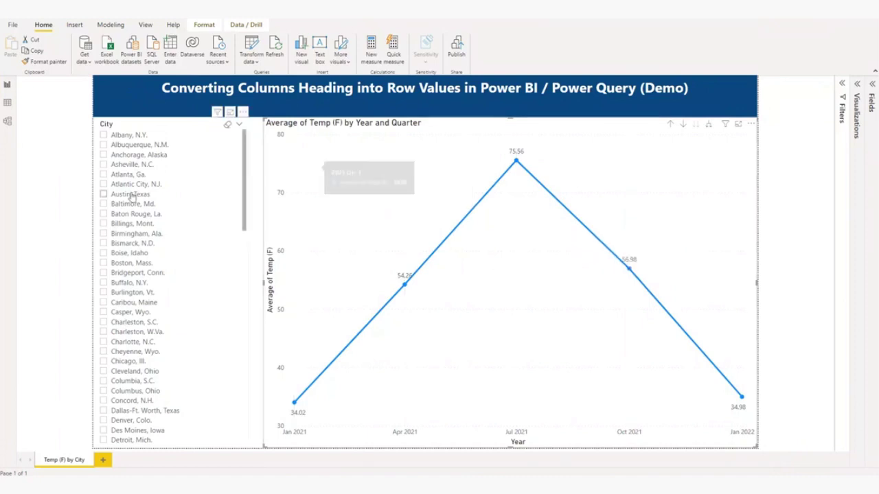
pyautogui.click(119, 254)
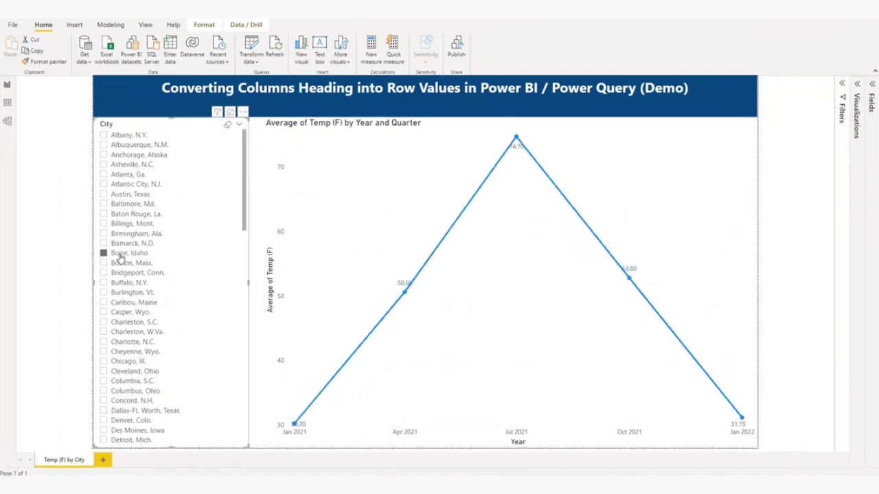
pyautogui.click(127, 157)
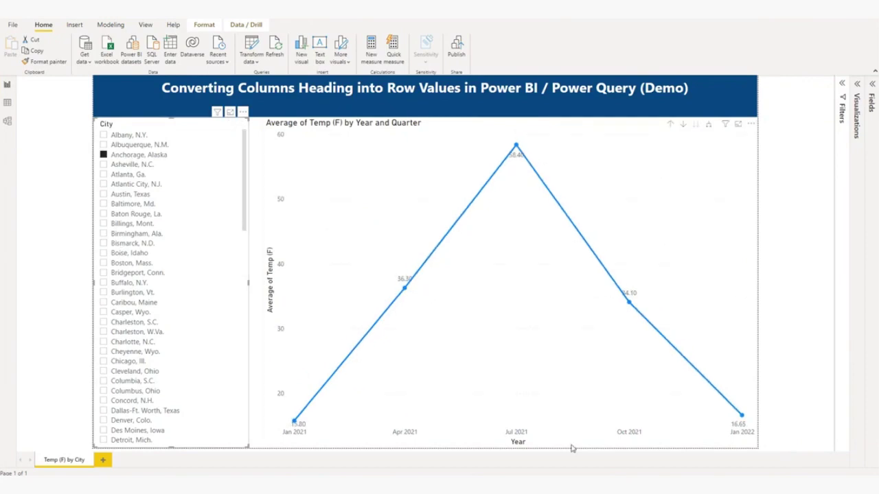